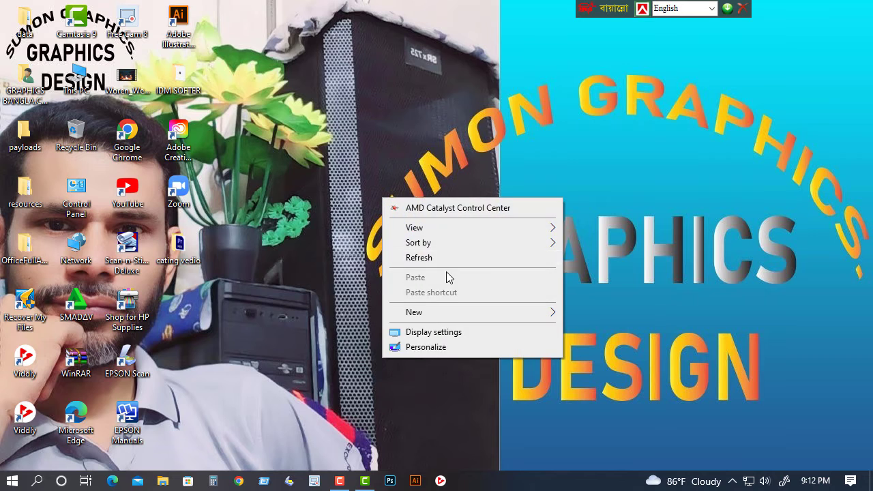
left_click(440, 264)
right_click(391, 168)
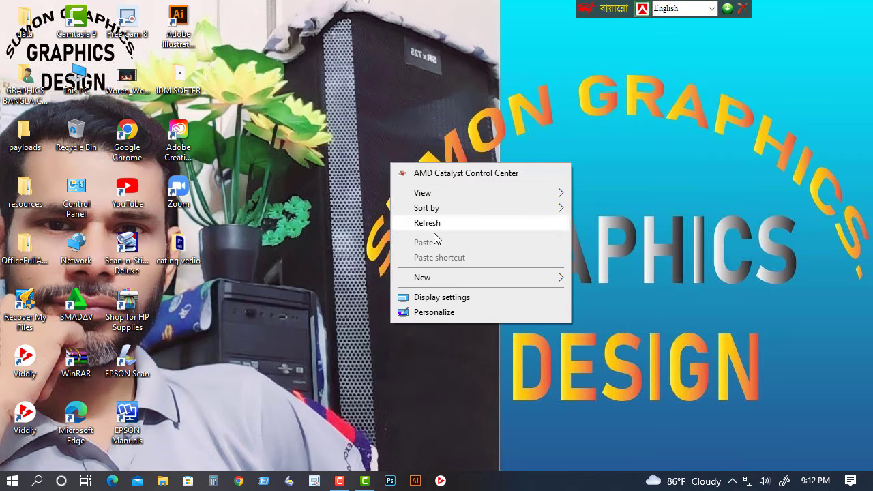
left_click(441, 231)
right_click(342, 164)
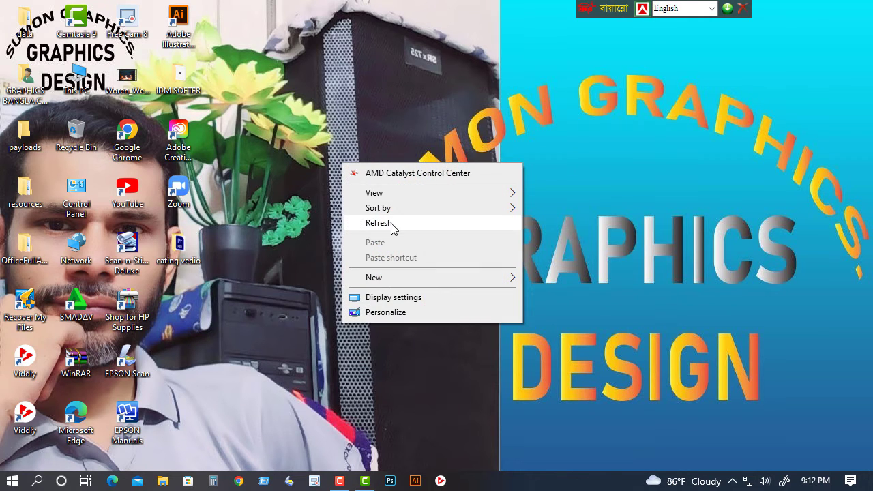
left_click(392, 227)
right_click(392, 225)
left_click(461, 286)
right_click(295, 164)
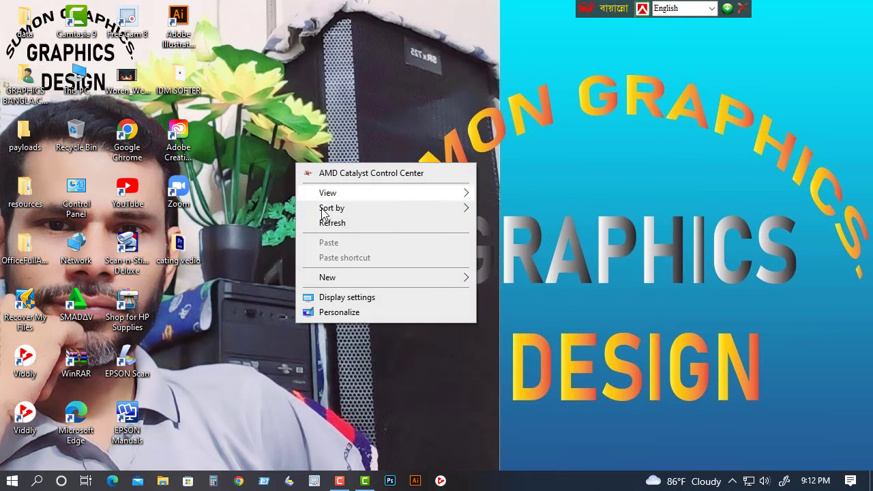
left_click(353, 223)
right_click(331, 155)
left_click(378, 217)
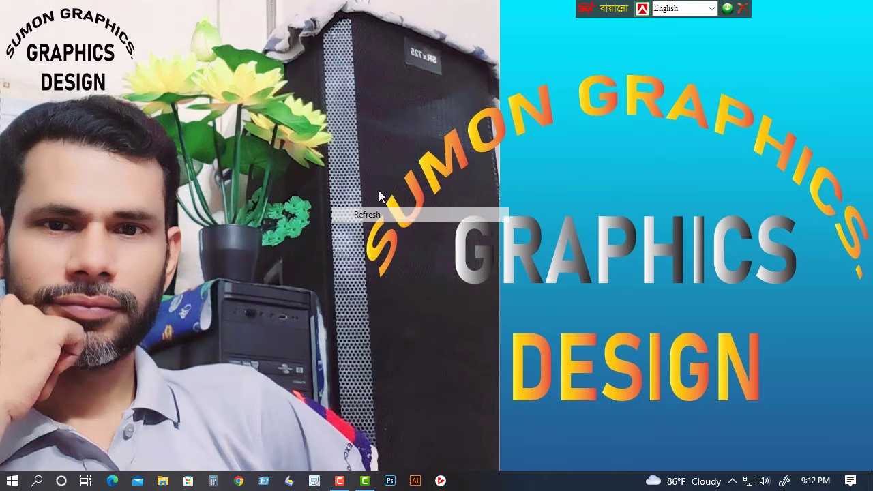
right_click(374, 168)
left_click(440, 234)
right_click(384, 174)
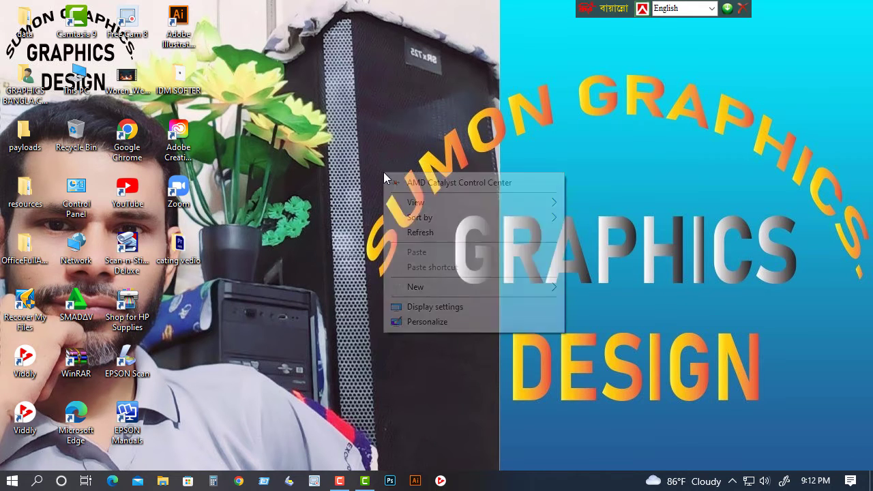
left_click(450, 239)
right_click(334, 179)
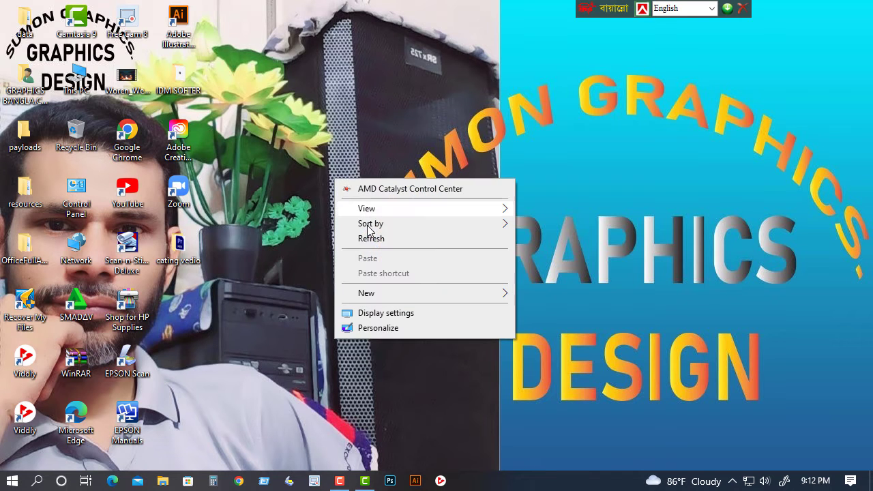
left_click(392, 237)
right_click(383, 215)
left_click(442, 274)
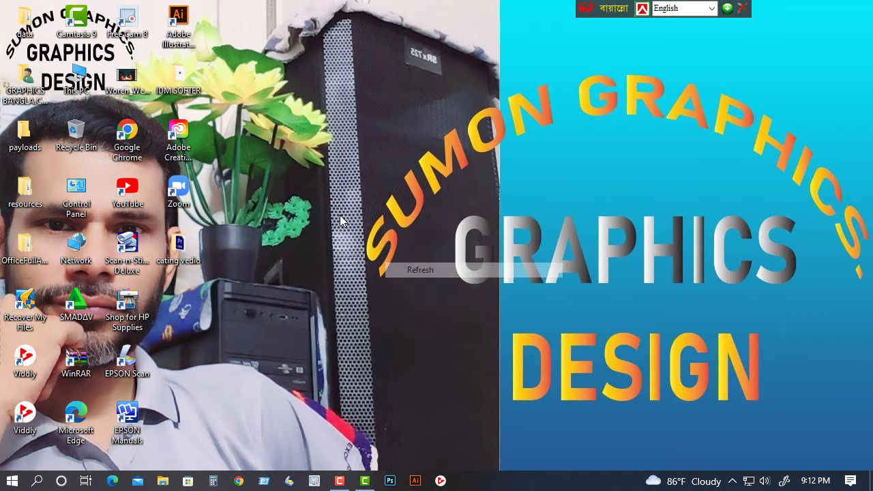
right_click(340, 215)
left_click(398, 267)
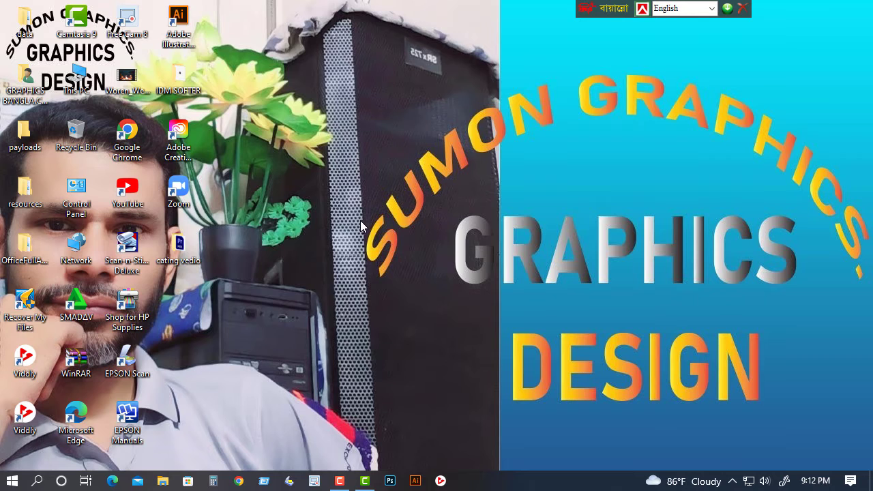
right_click(361, 221)
left_click(430, 281)
right_click(375, 192)
left_click(436, 247)
right_click(330, 159)
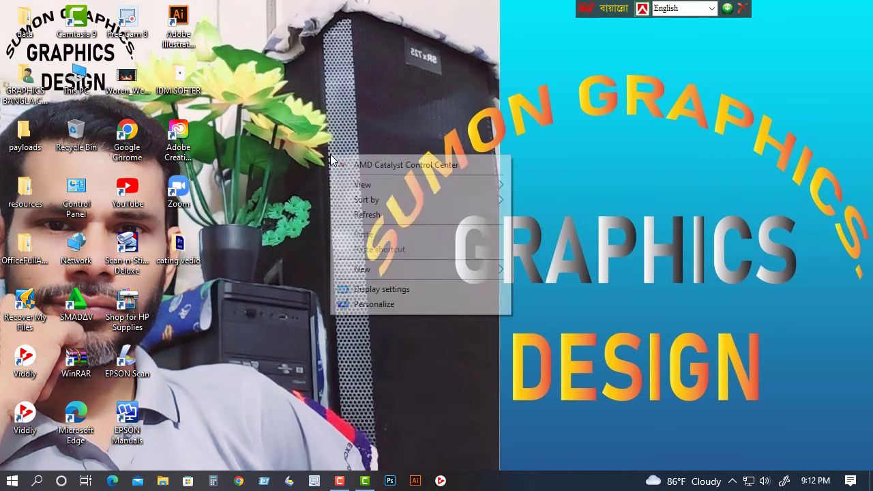
left_click(444, 215)
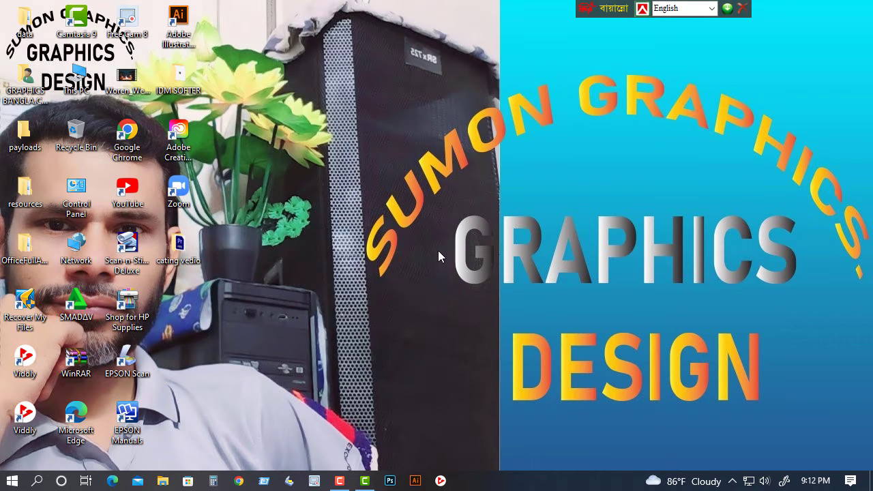
right_click(386, 163)
left_click(454, 224)
right_click(450, 220)
left_click(491, 281)
Step: Open Illustrator and create a portrait document of 8.2677 by 11.6929 inches in RGB colour at 300 ppi
left_click(413, 483)
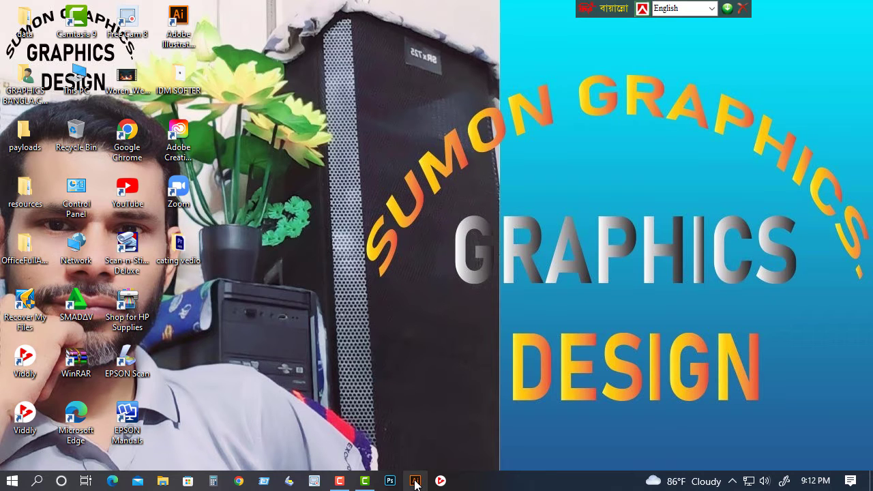
left_click(67, 9)
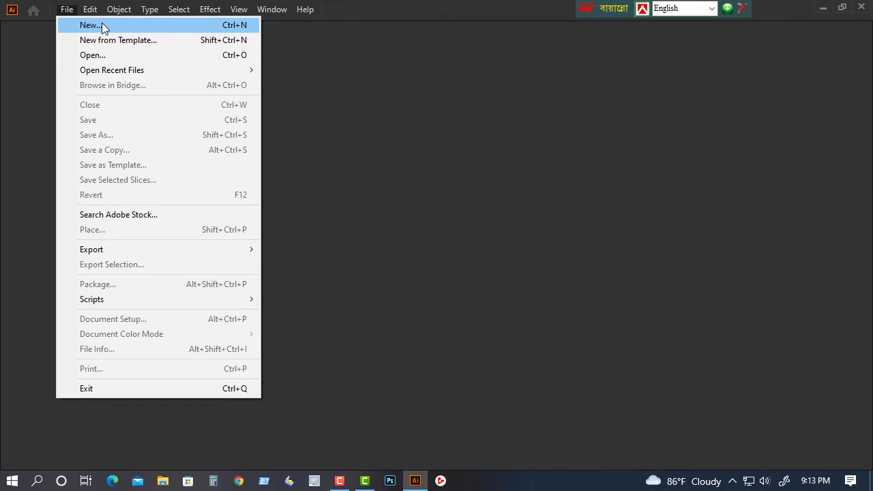
left_click(102, 25)
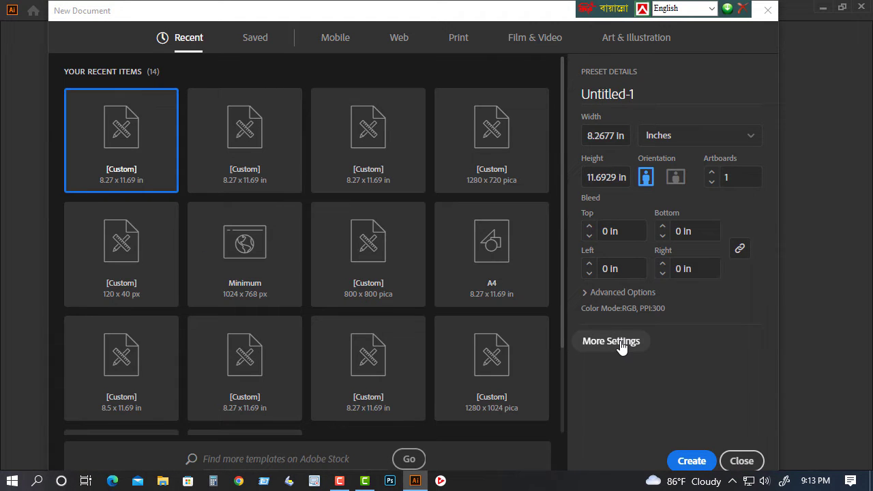
left_click(595, 295)
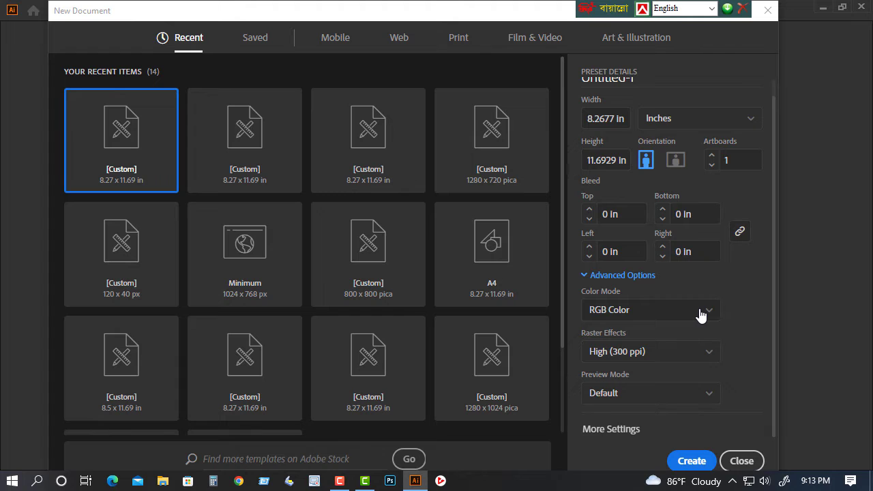
left_click(691, 461)
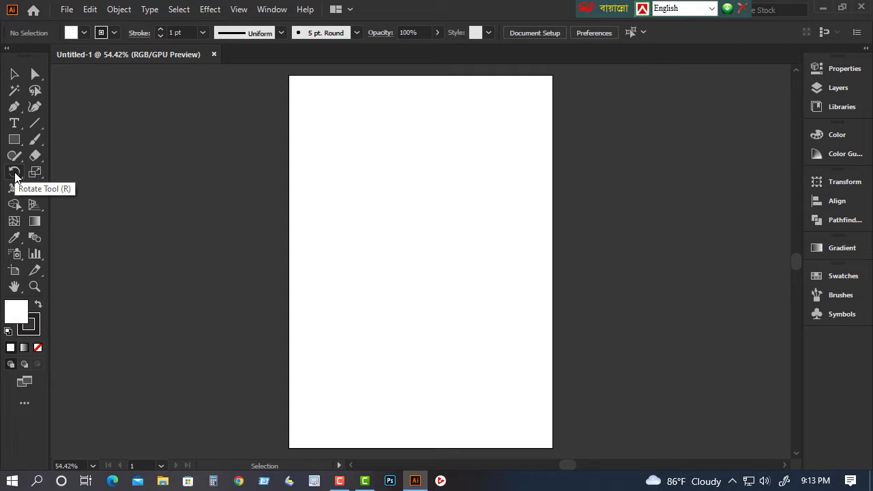
mouse_move(15, 176)
left_mouse_down()
mouse_move(77, 200)
mouse_move(109, 198)
mouse_move(4, 163)
mouse_move(18, 177)
left_mouse_up()
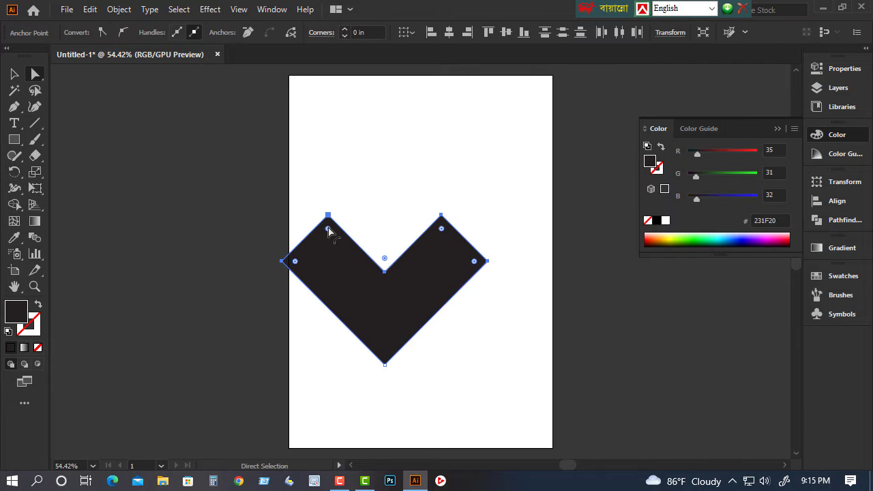
Step: Round the V shape's upper corners to a radius of about 1.03 in and move the resulting heart slightly upward
left_click_drag(329, 234, 347, 284)
left_click(14, 74)
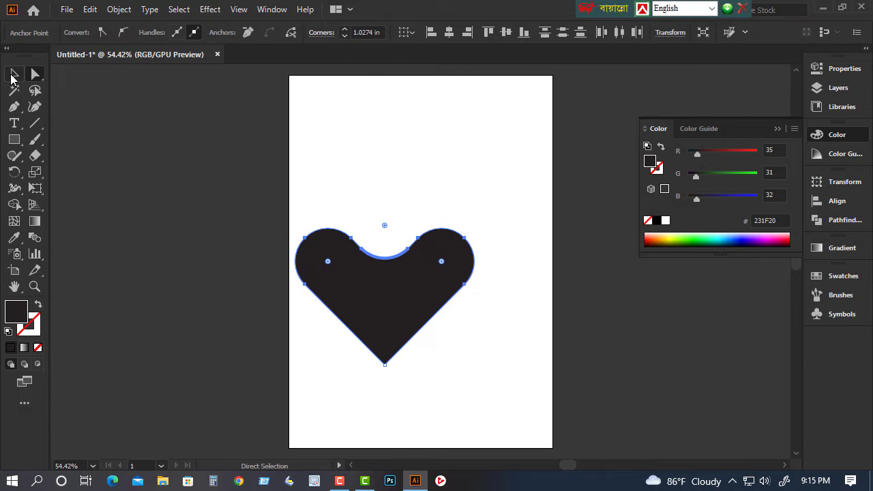
left_click(228, 250)
left_click_drag(394, 325, 391, 305)
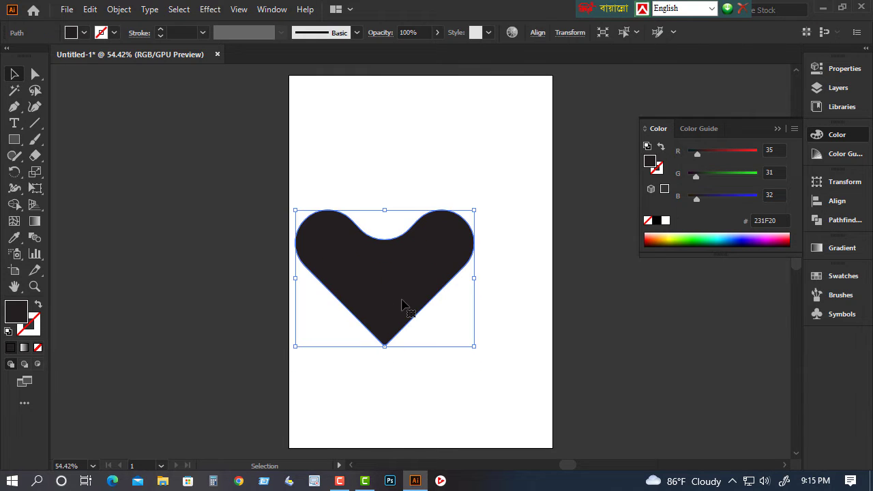
left_click(474, 369)
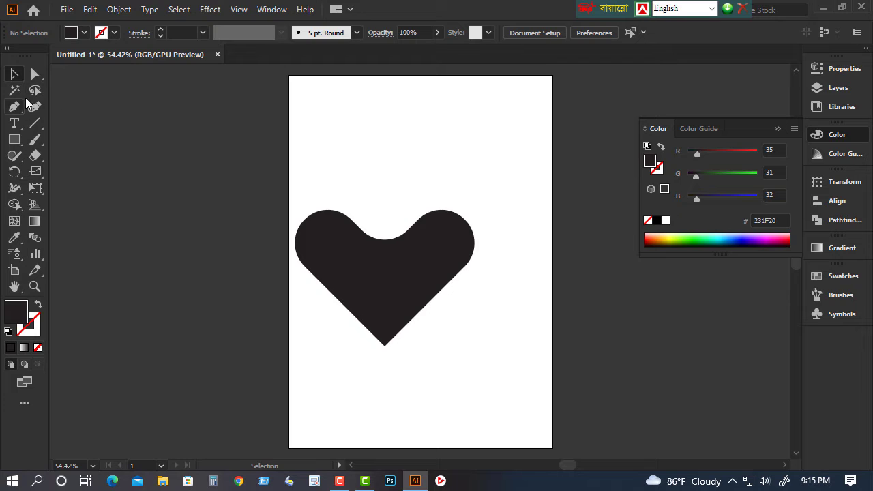
Step: Cut the heart vertically into two halves with the Knife tool, from the central dip to the lower tip
left_click(34, 139)
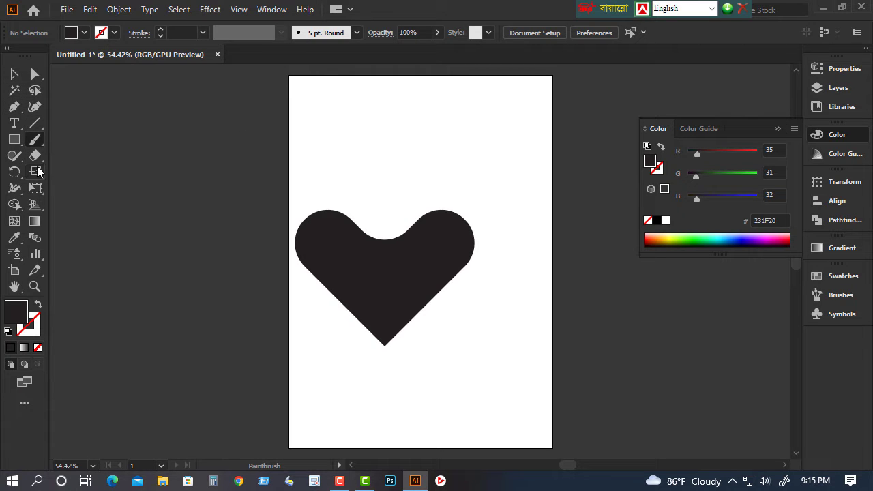
mouse_move(35, 155)
left_mouse_down()
mouse_move(68, 178)
mouse_move(82, 172)
mouse_move(96, 189)
left_mouse_up()
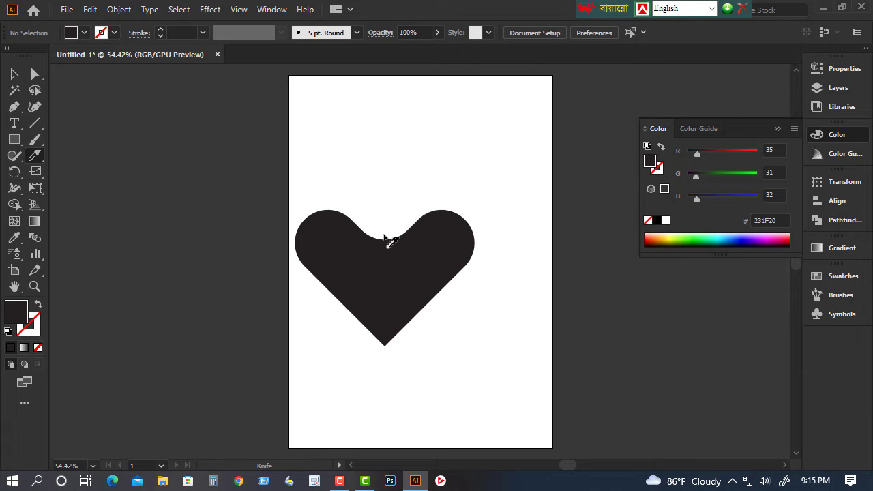
left_click_drag(385, 235, 386, 368)
left_click(15, 74)
left_click(497, 282)
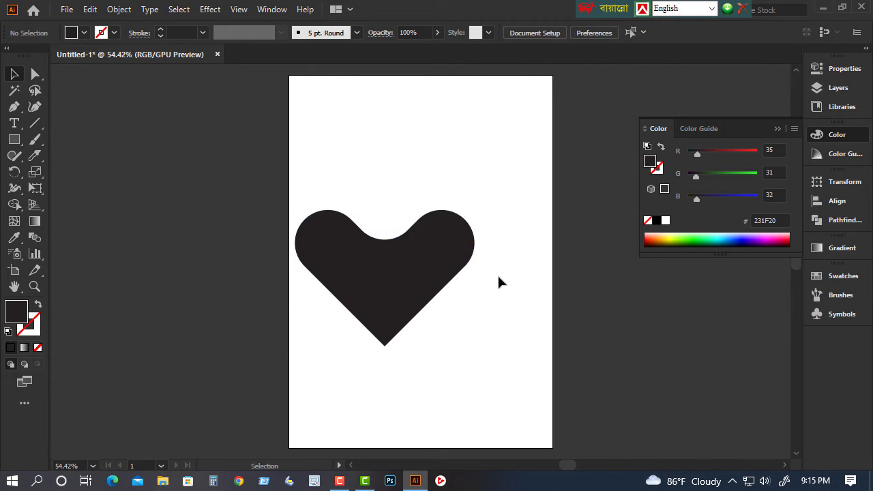
Step: Move the heart's right half off the artboard and delete it
left_click(467, 258)
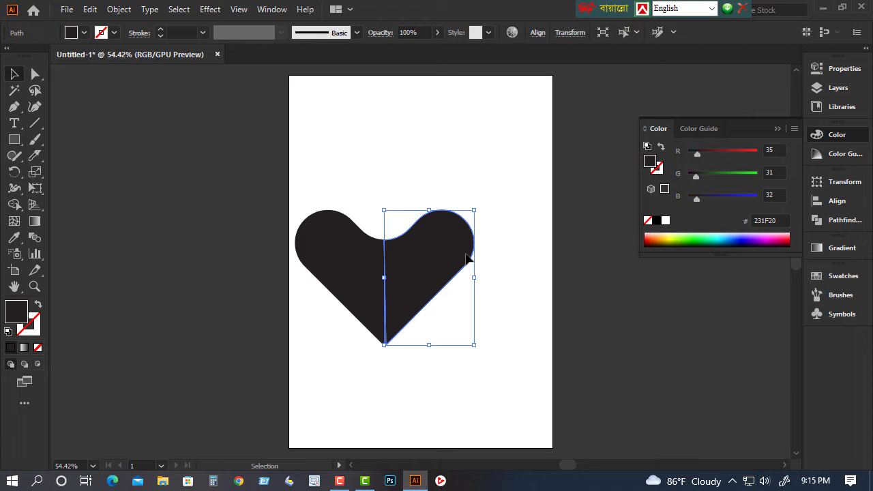
left_click_drag(468, 258, 141, 258)
left_click(230, 344)
left_click(198, 324)
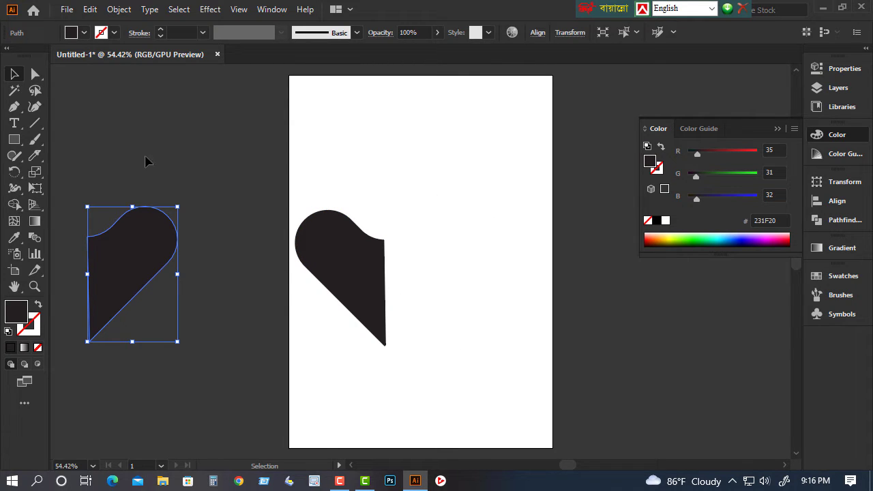
left_click_drag(150, 254, 143, 281)
key("Delete")
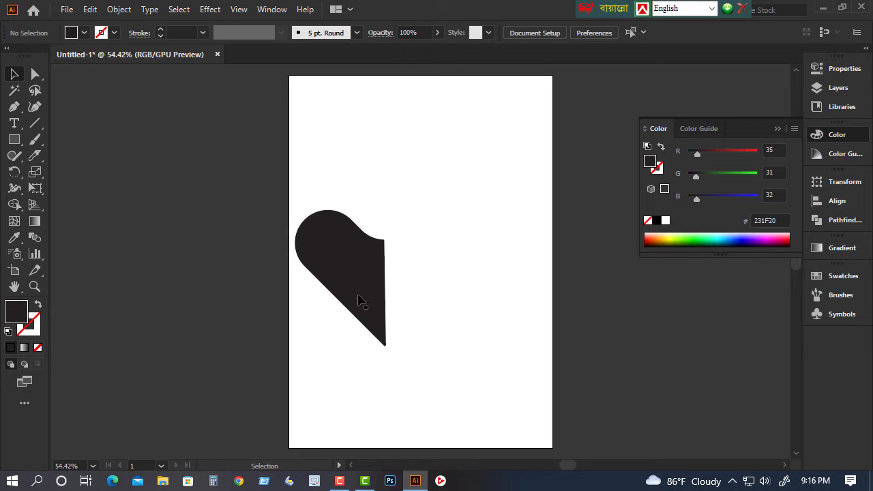
Step: Shift the remaining half slightly up and rotate a copy of it about 180° around the middle of its straight cut edge
left_click_drag(368, 289, 377, 271)
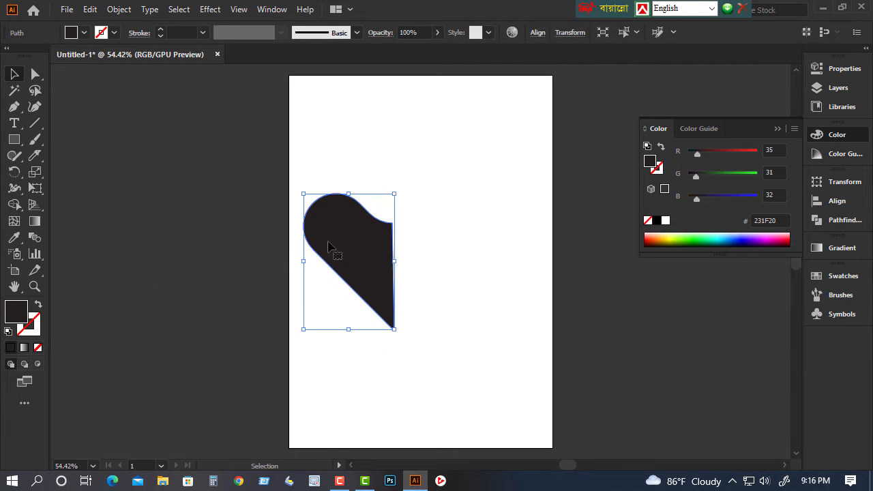
left_click(401, 349)
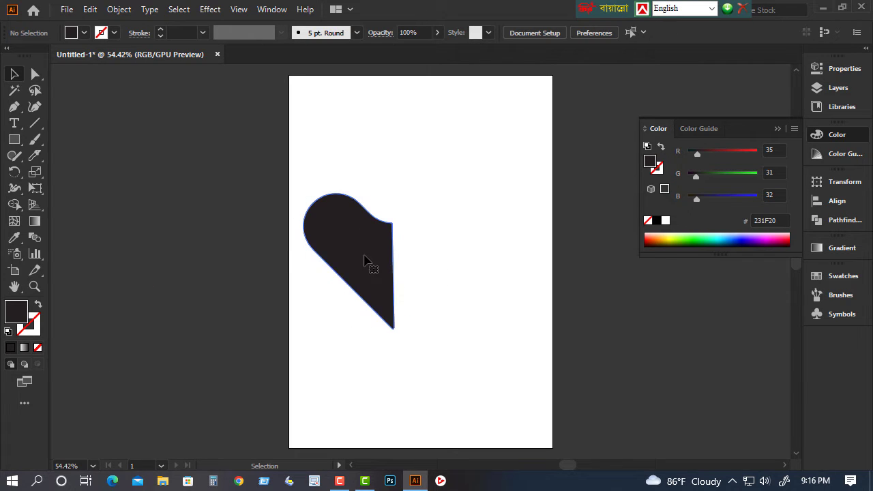
left_click(366, 259)
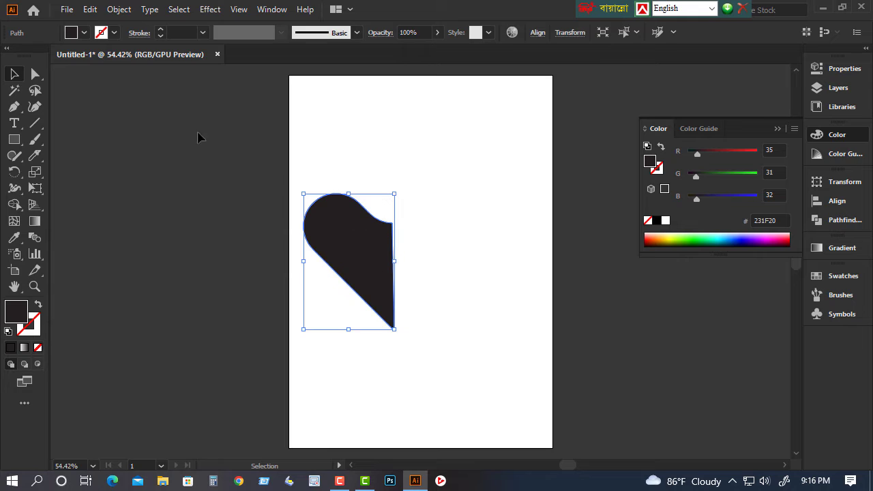
left_click(14, 172)
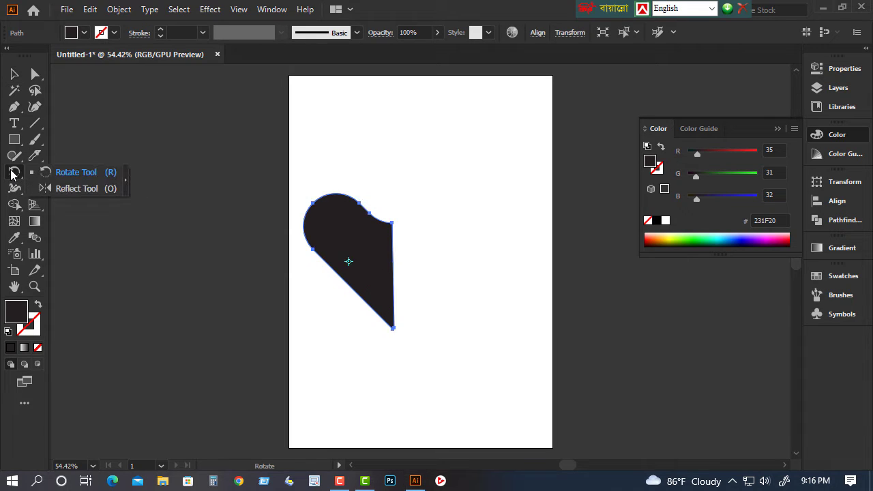
left_click(80, 176)
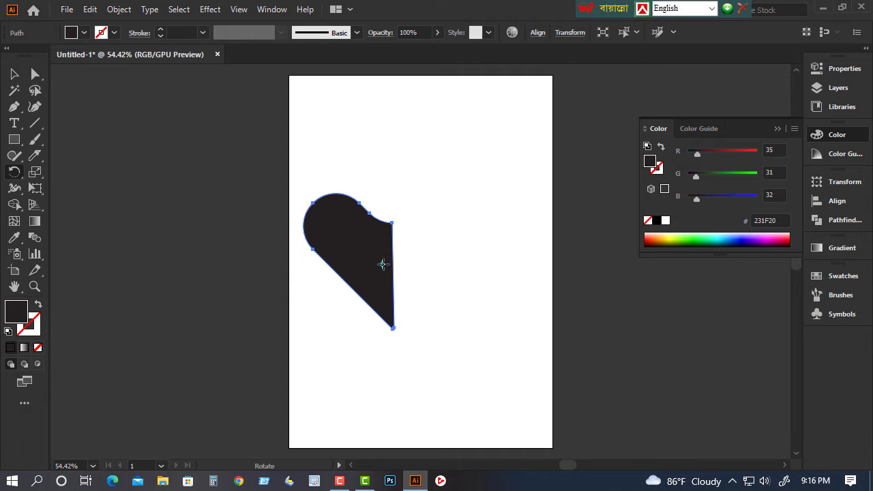
left_click(393, 265)
left_click_drag(386, 152, 419, 371)
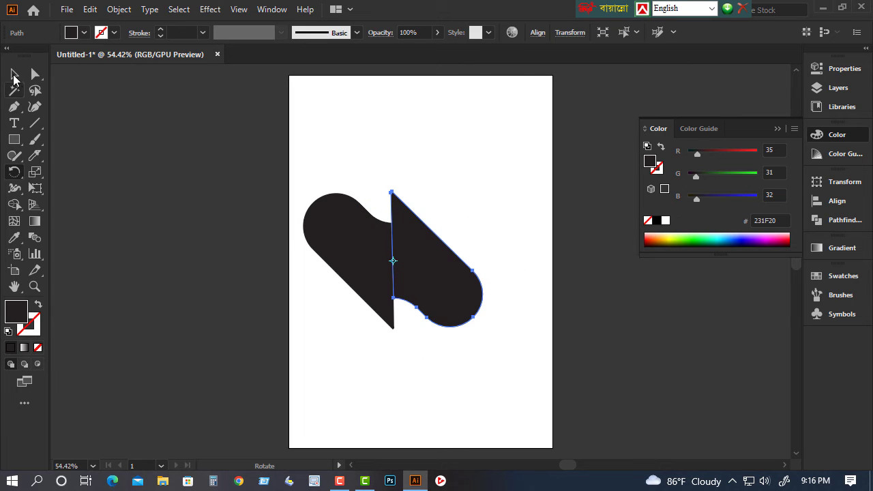
left_click(14, 73)
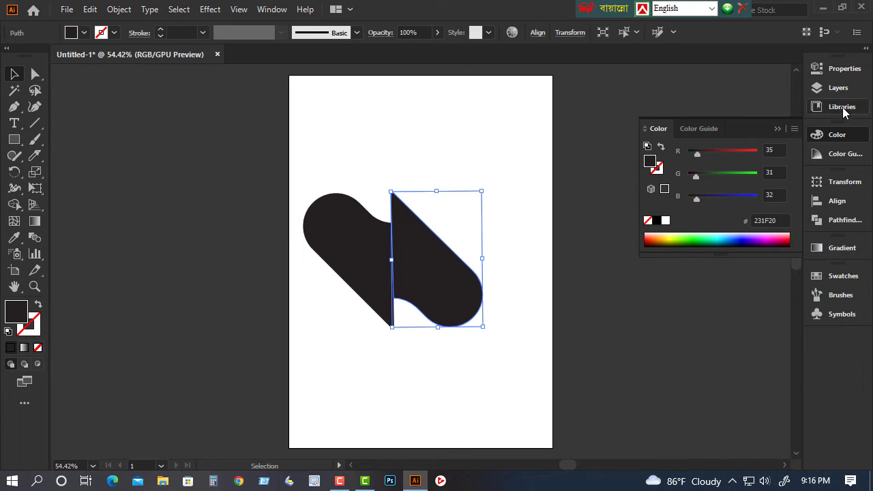
Step: Flip the rotated copy vertically so it forms the right half of the heart
left_click(848, 181)
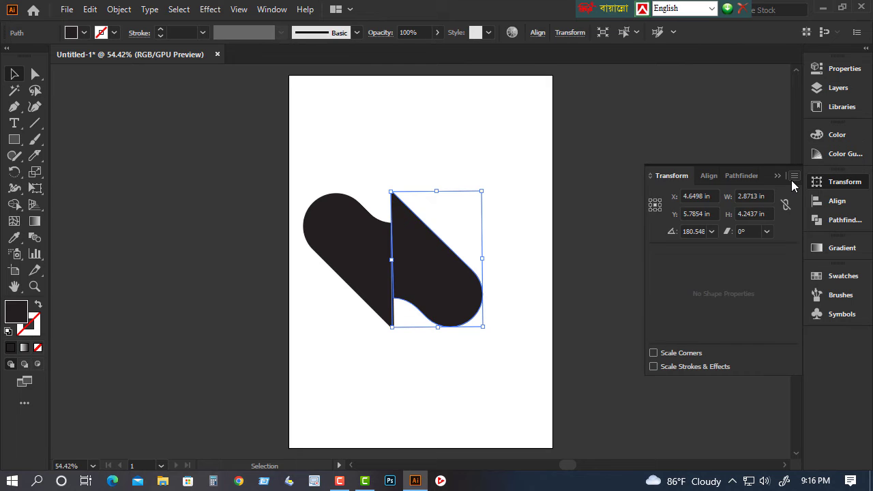
left_click(794, 176)
left_click(706, 238)
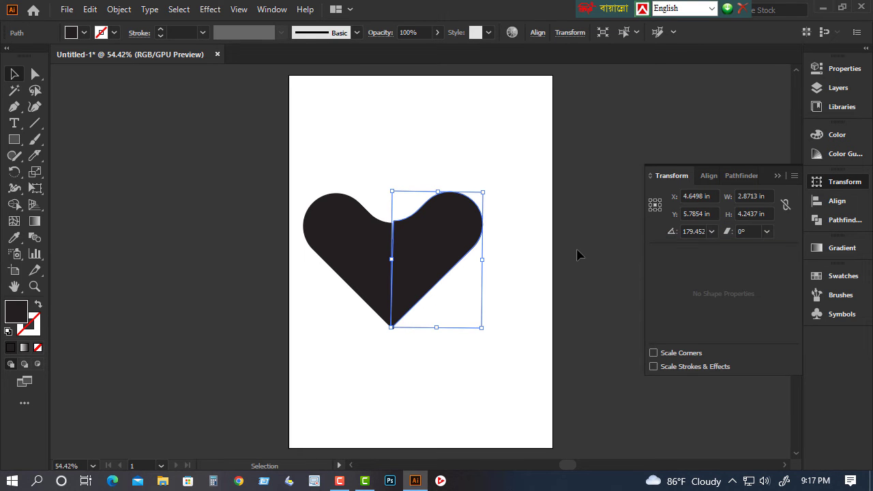
left_click(577, 253)
Step: Nudge the flipped right half slightly left and down until it lines up with the left half
left_click(450, 257)
key("Left")
key("Left")
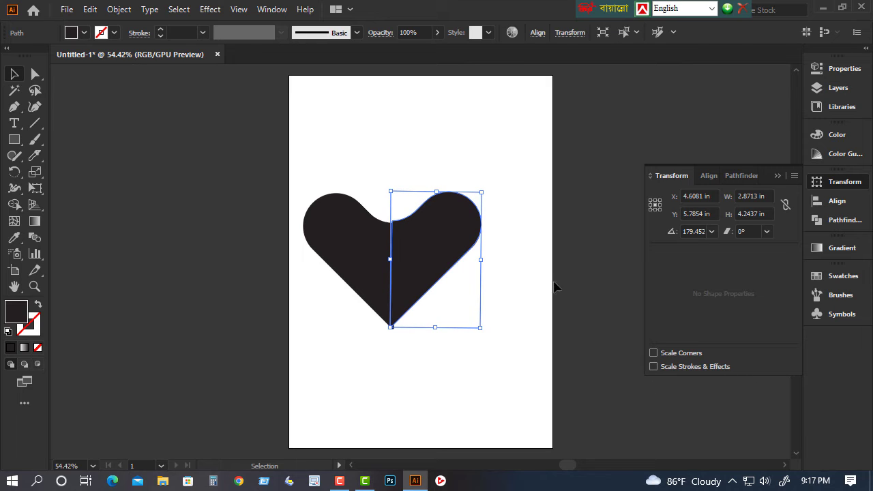
key("Right")
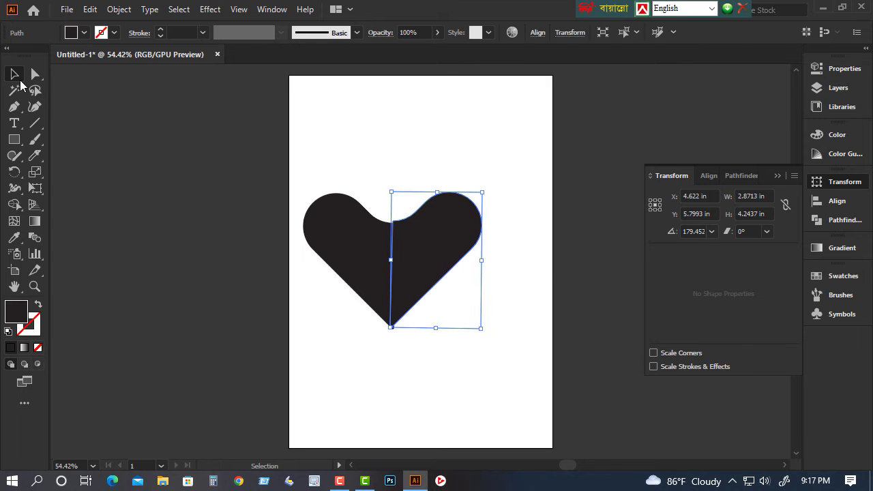
left_click(220, 224)
left_click(472, 247)
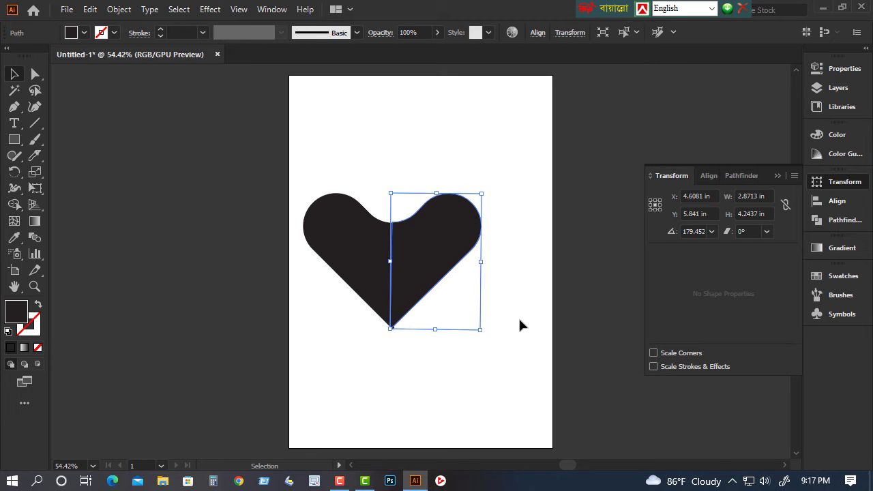
left_click(519, 326)
Step: Delete both heart halves from the artboard and dismiss the Viddly update notice
left_click_drag(280, 170, 560, 335)
key("Delete")
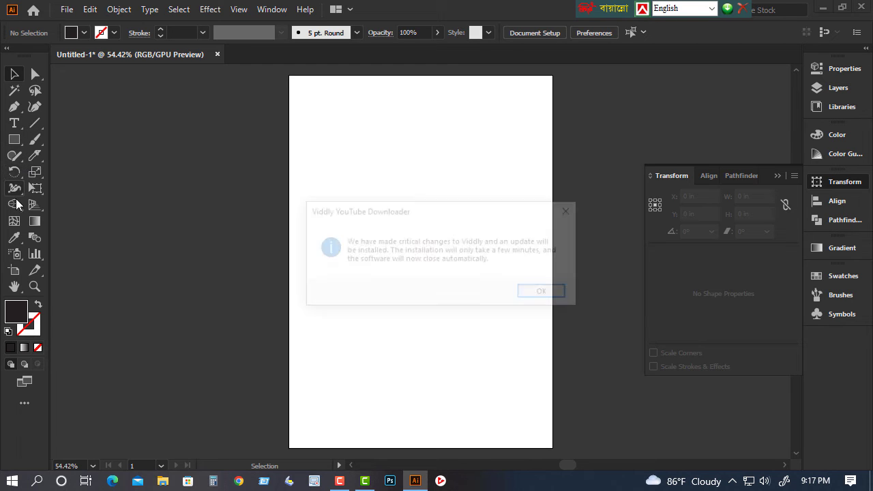
left_click(550, 296)
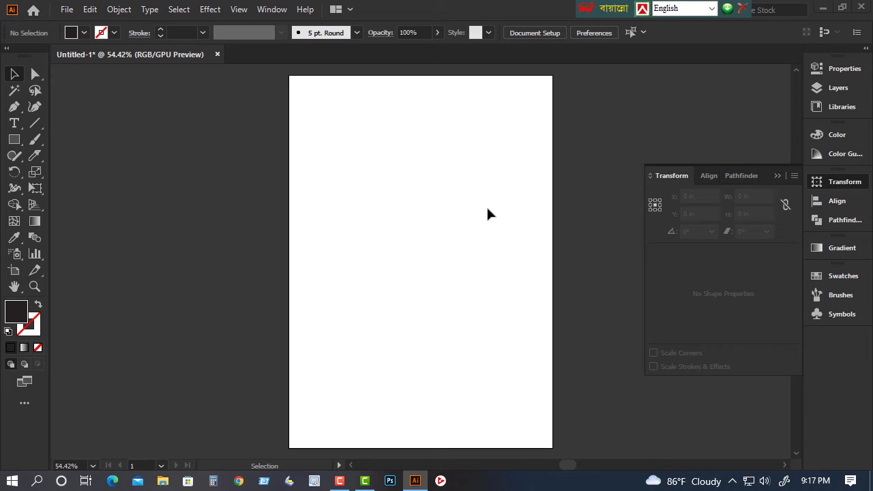
left_click(778, 176)
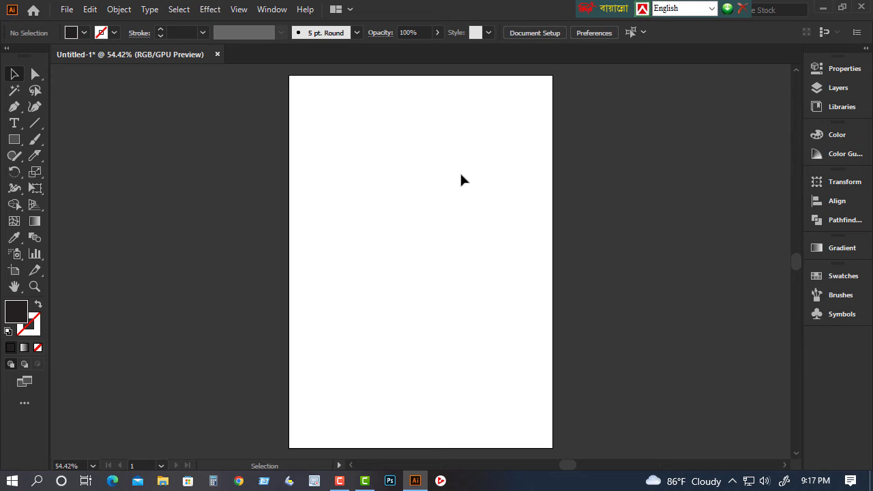